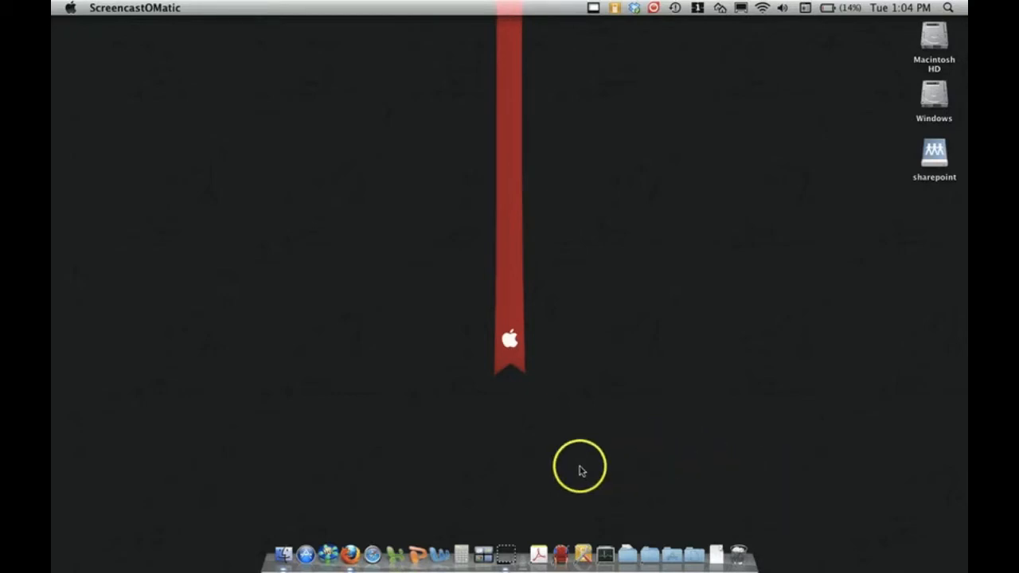
Step: Examine the contents of the Adobe CS4, Multimedia, SMART Apps, Utilities and Desktop Pt. 2 stacks in the Dock
left_click(539, 549)
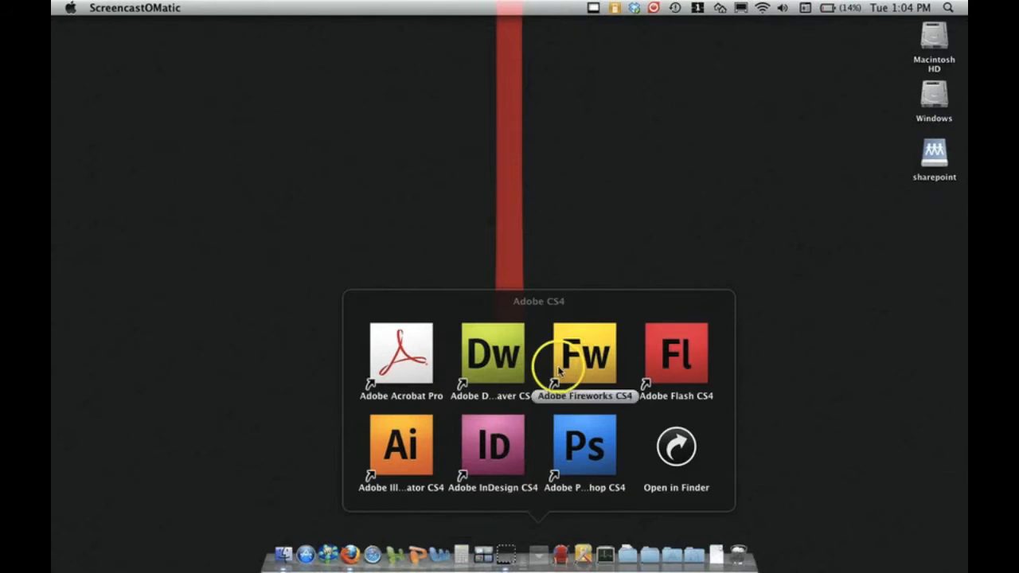
left_click(562, 548)
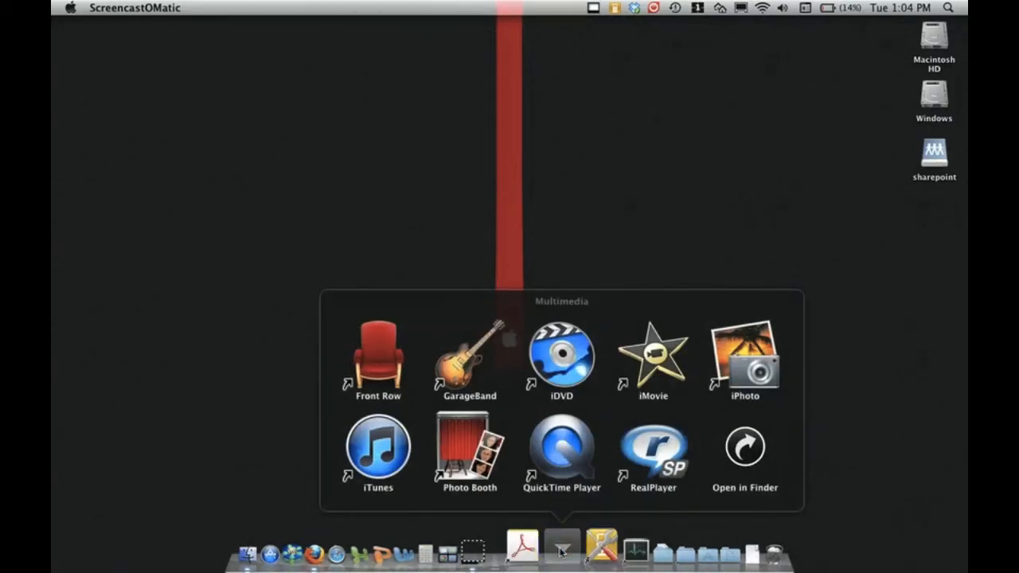
left_click(585, 548)
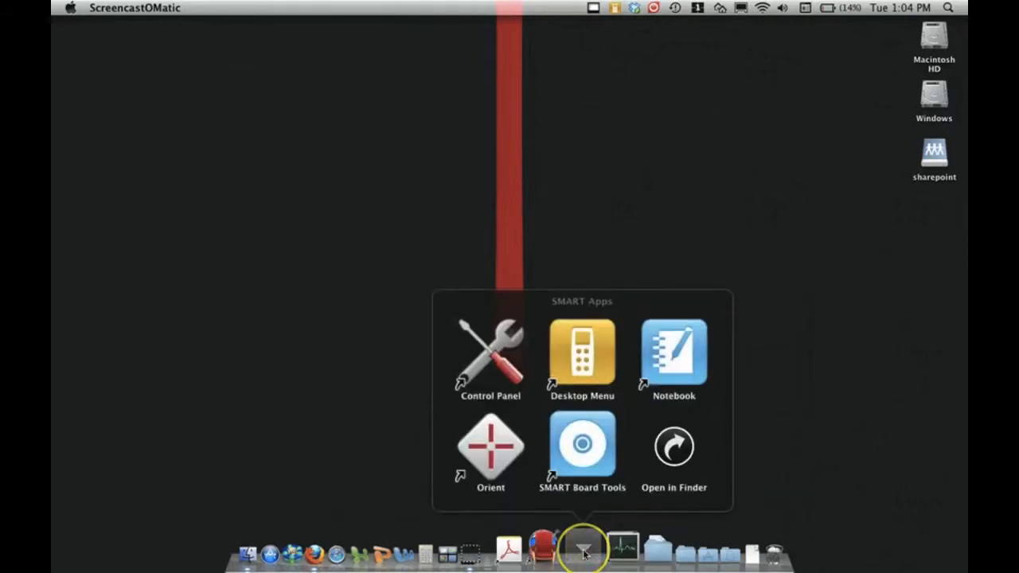
left_click(603, 550)
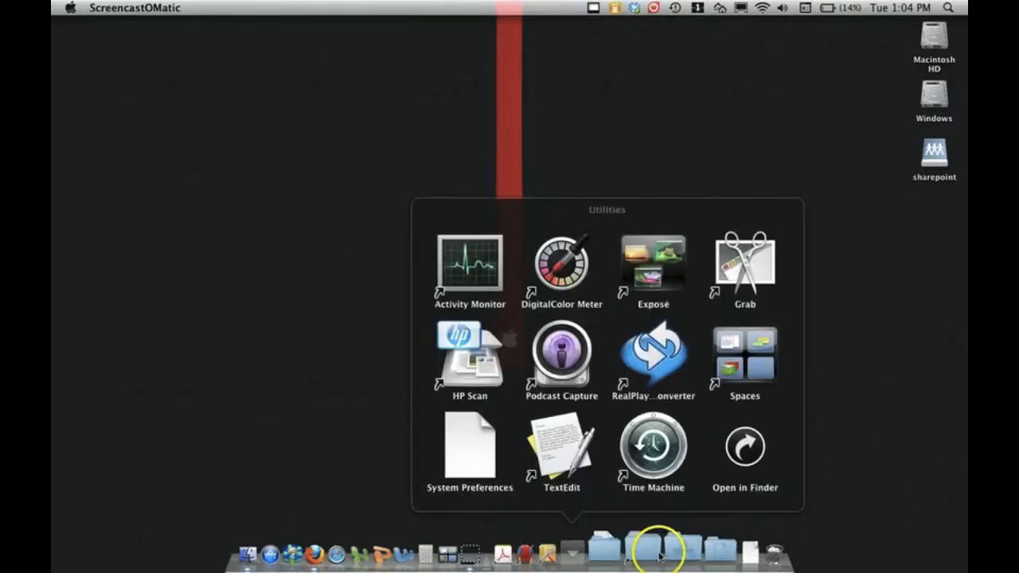
left_click(659, 554)
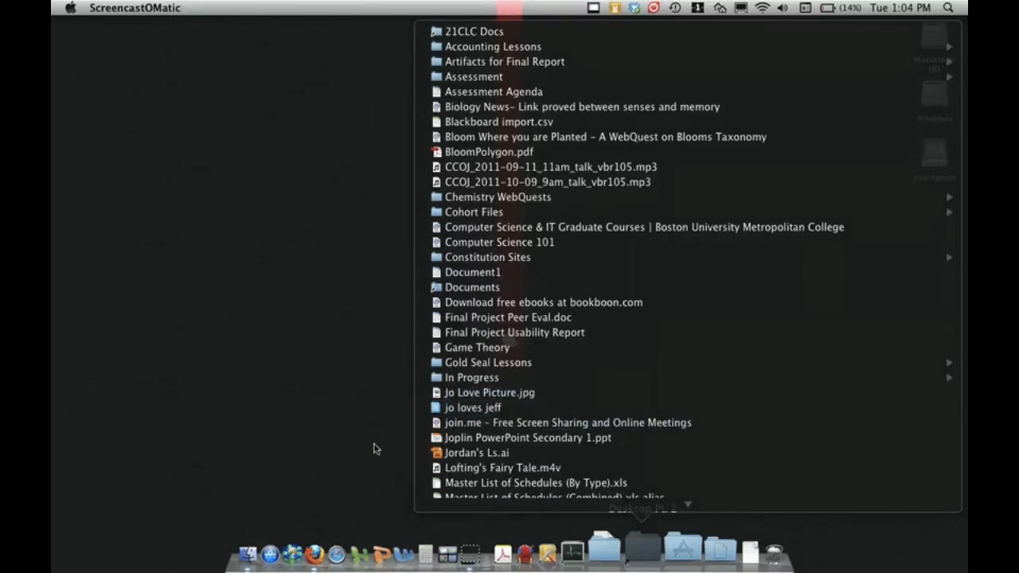
Step: Create a folder named My Dock Applications in the Documents folder
left_click(251, 548)
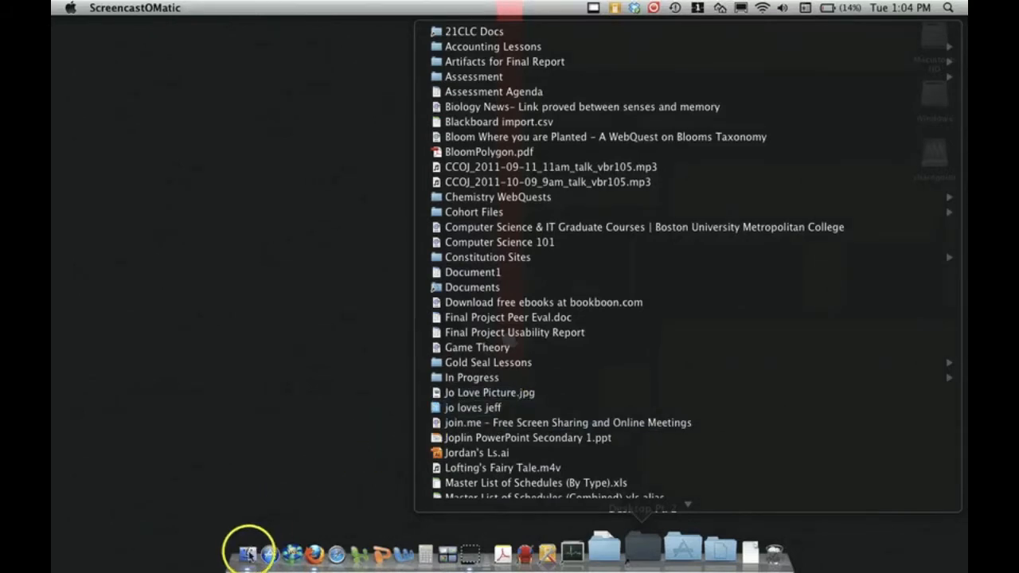
left_click(274, 549)
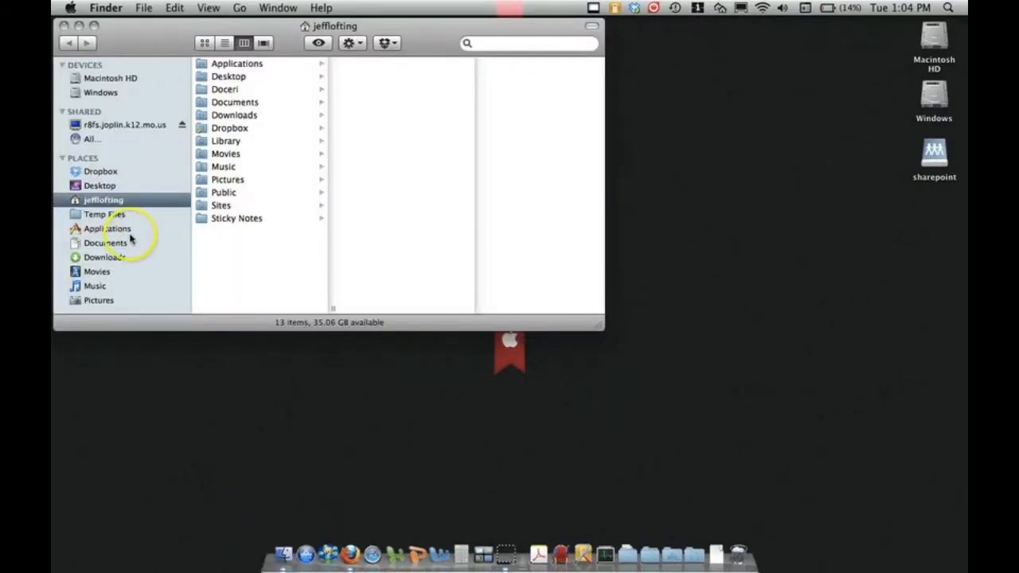
left_click(106, 243)
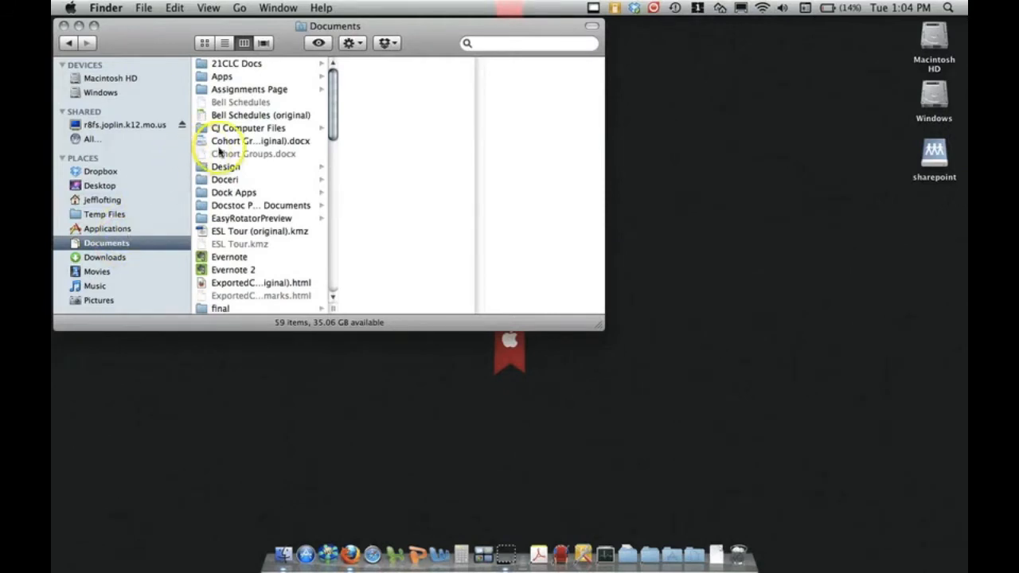
left_click(143, 8)
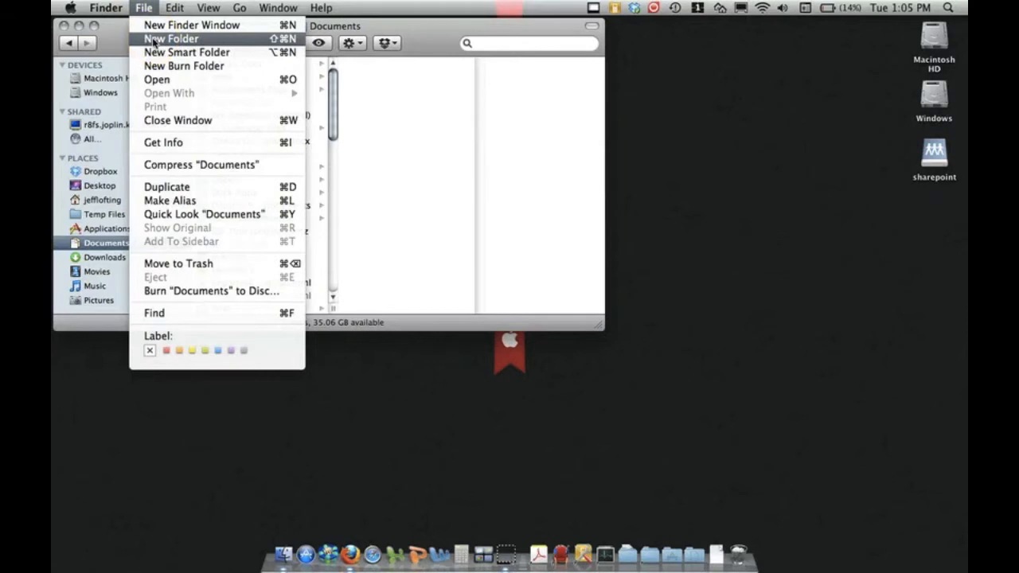
left_click(155, 39)
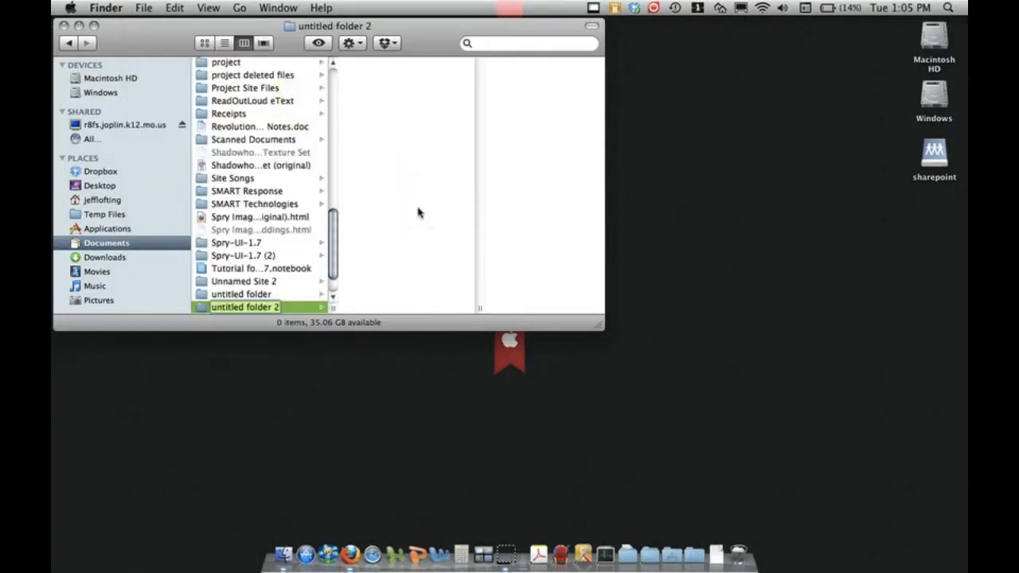
type("My Dock Applications")
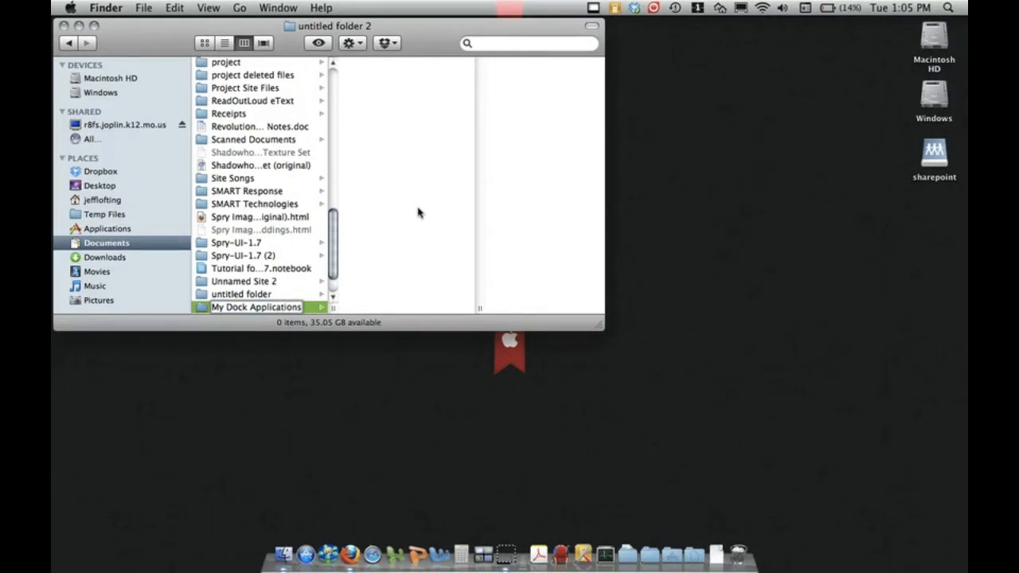
key("Return")
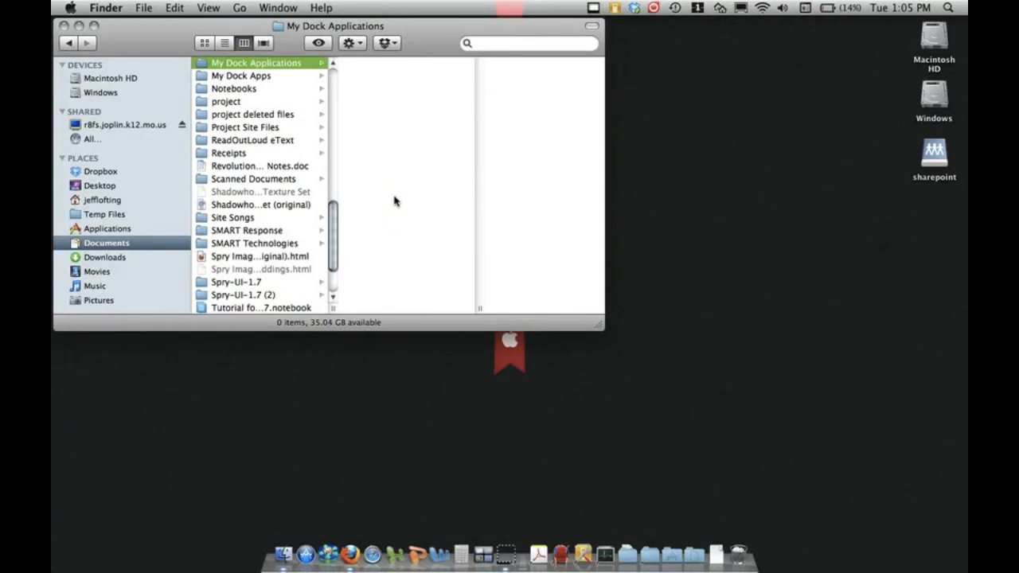
Step: Create a subfolder named Microsoft Office inside the My Dock Applications folder
left_click(541, 556)
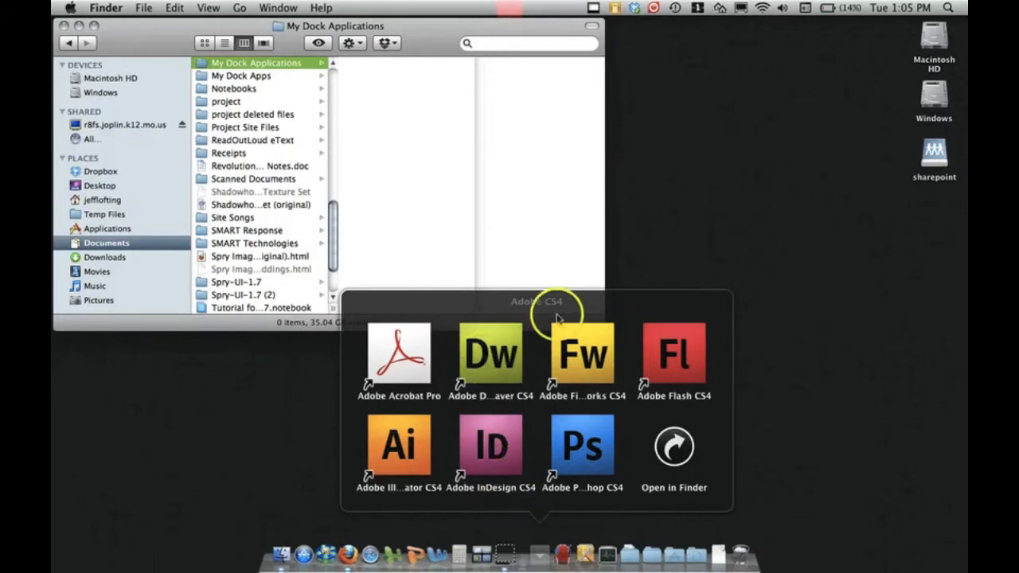
left_click(375, 119)
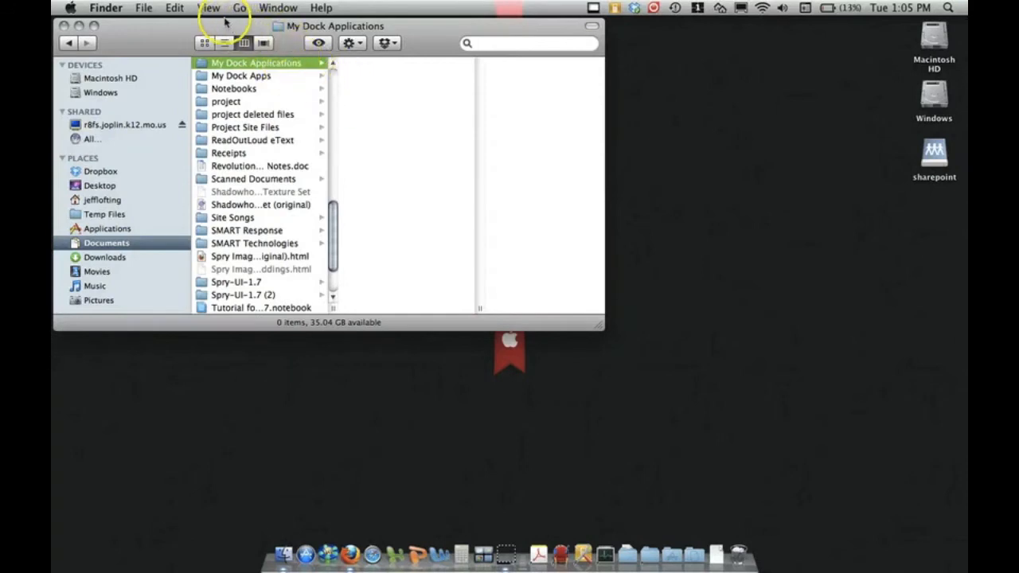
left_click(144, 9)
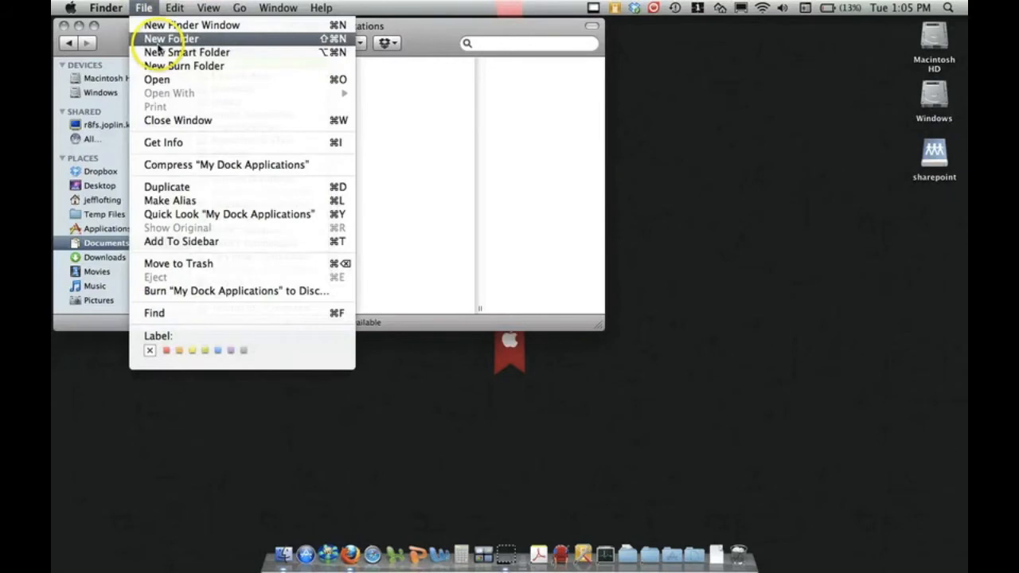
left_click(156, 38)
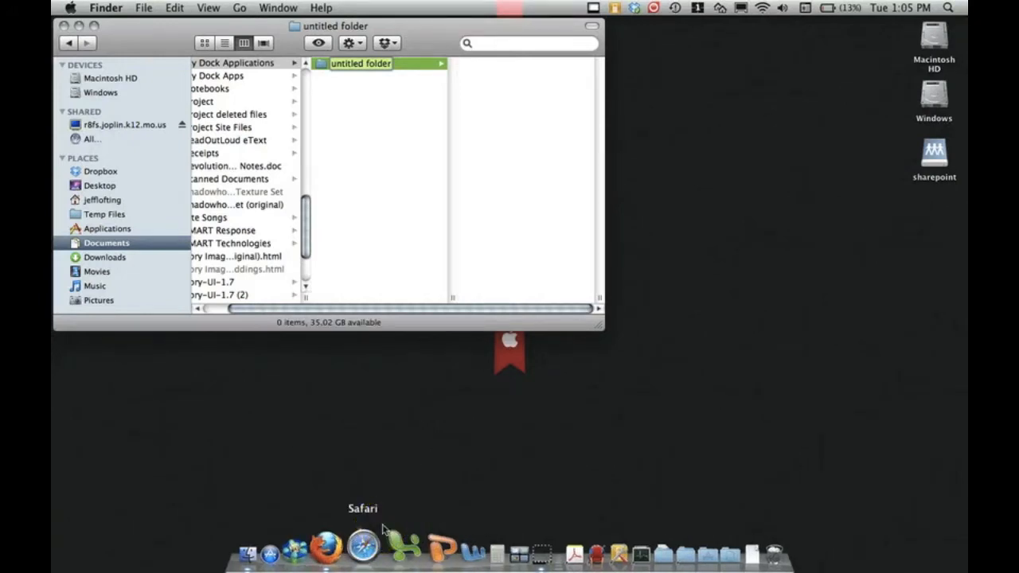
type("Microsoft Office")
key("Return")
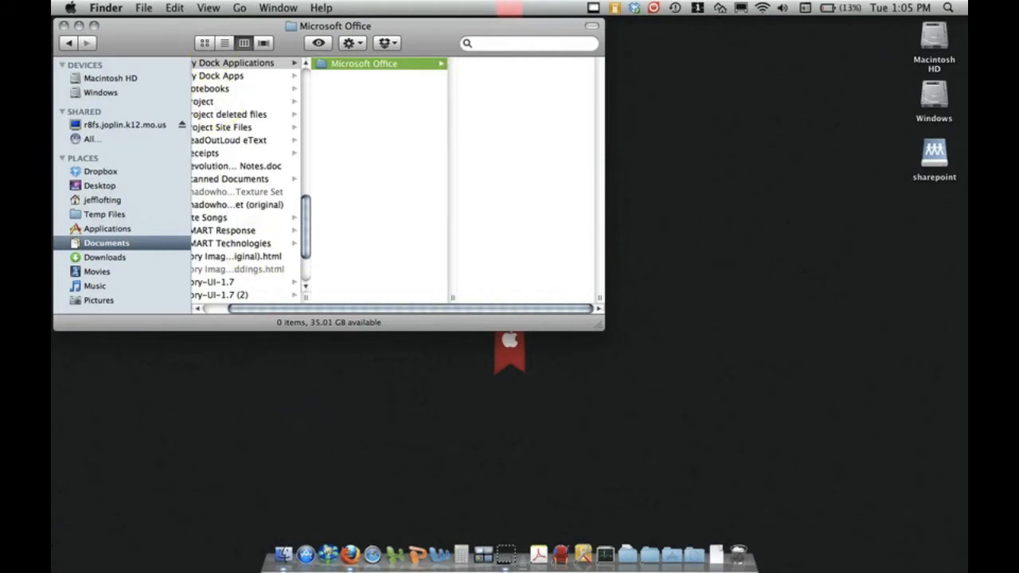
Step: Open a second Finder window offset from the first and show the Microsoft Office 2008 folder in Applications
left_click(154, 8)
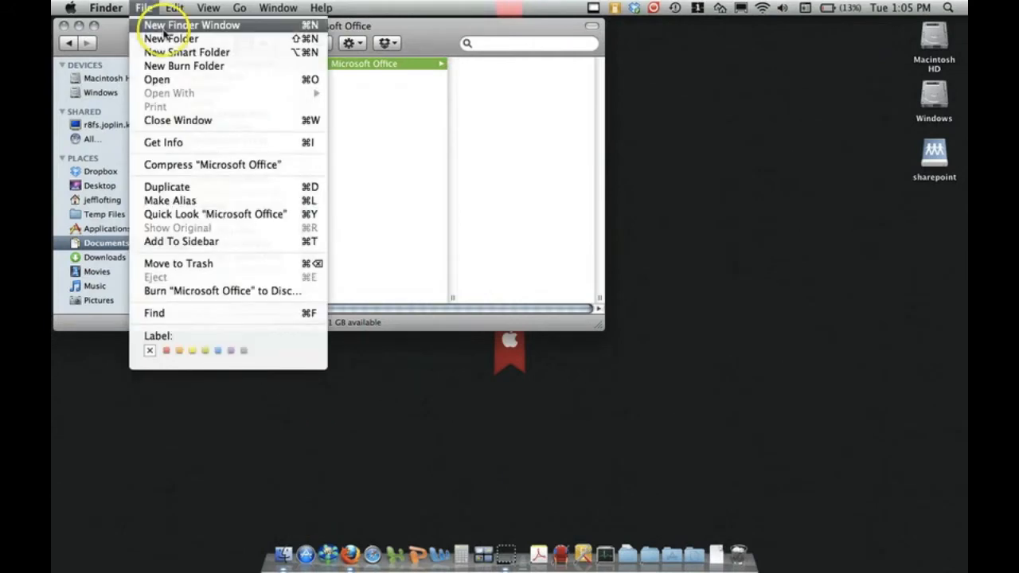
left_click(153, 24)
left_click_drag(212, 40, 562, 231)
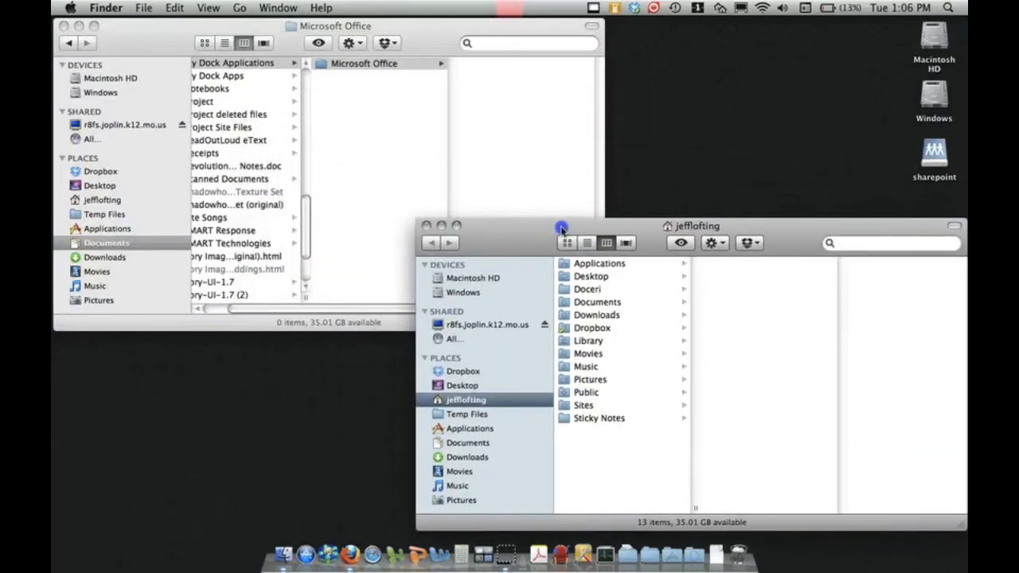
left_click(428, 406)
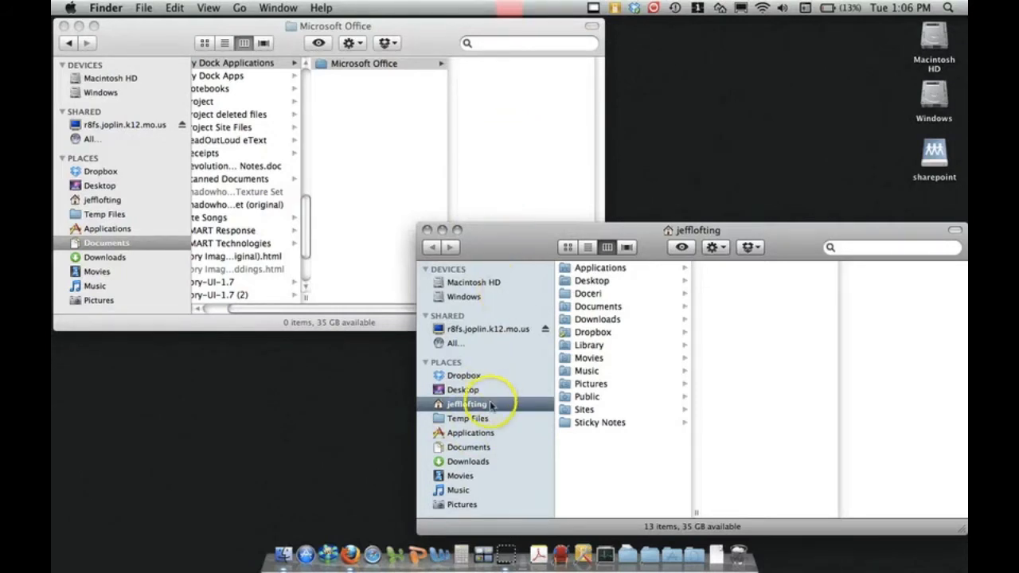
left_click(475, 434)
left_click_drag(693, 314, 697, 442)
left_click(659, 390)
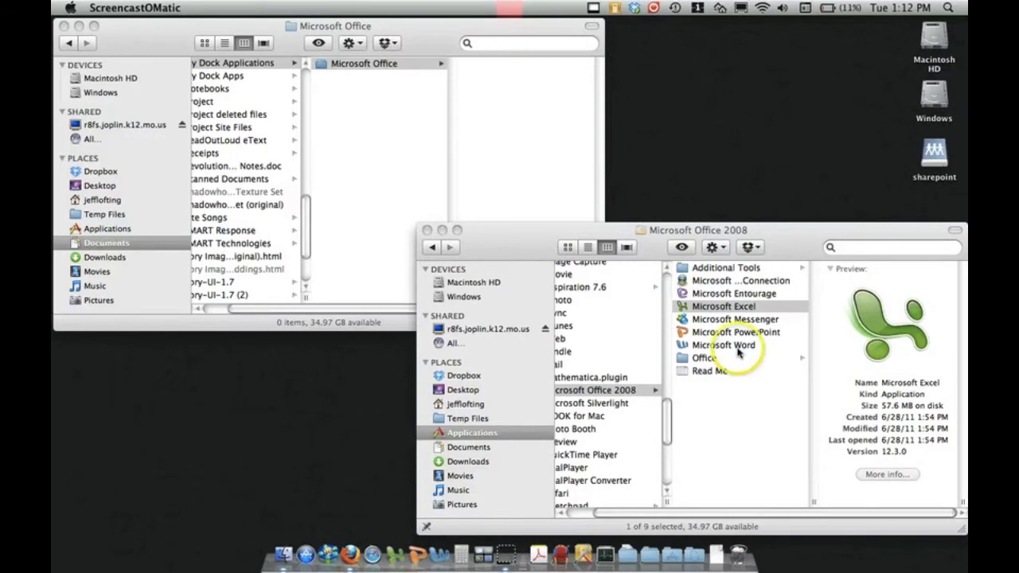
Step: Place aliases of Microsoft Excel, Microsoft PowerPoint and Microsoft Word in the new Microsoft Office folder
left_click(733, 309)
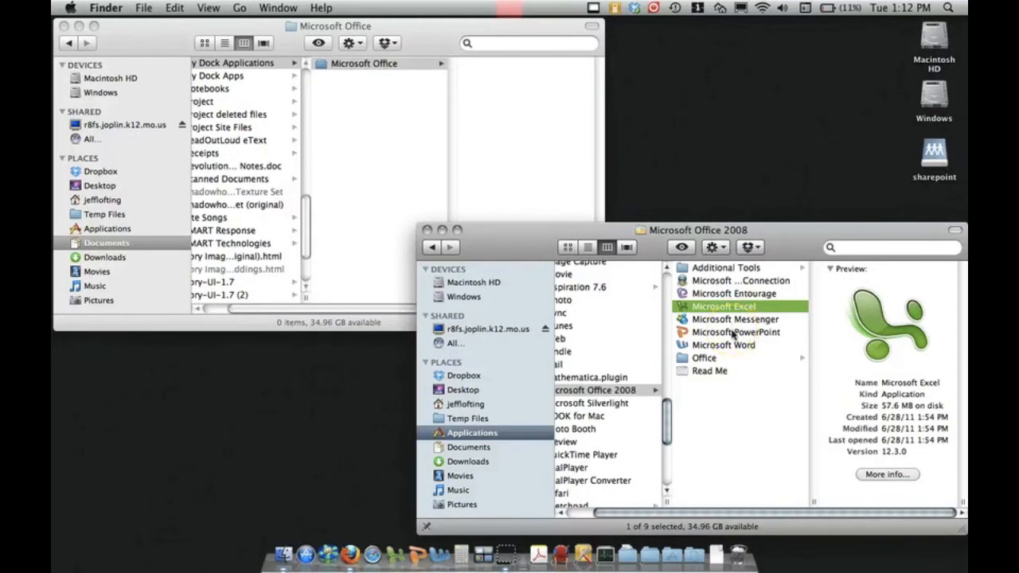
left_click(733, 333, "super")
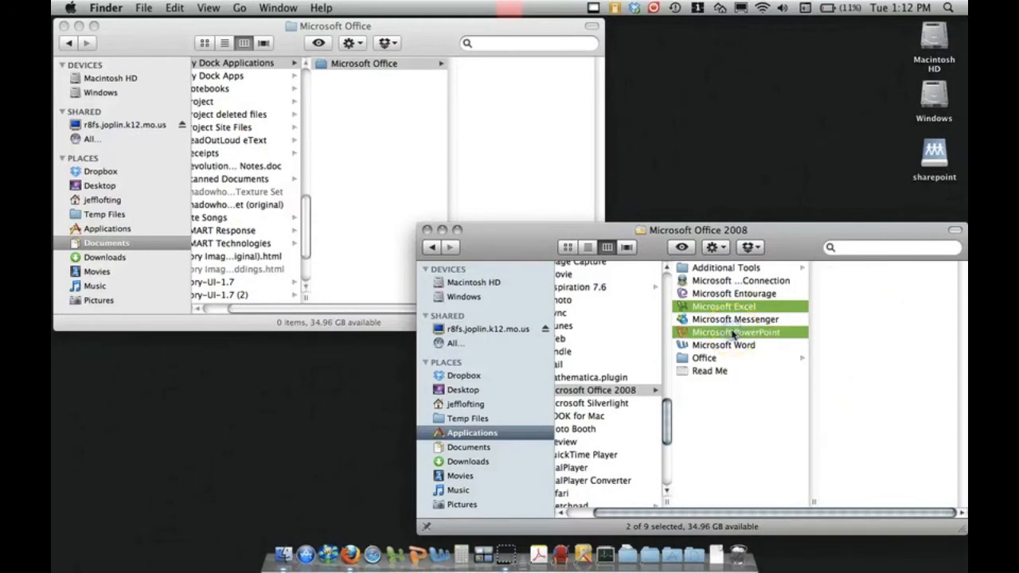
left_click(732, 345, "super")
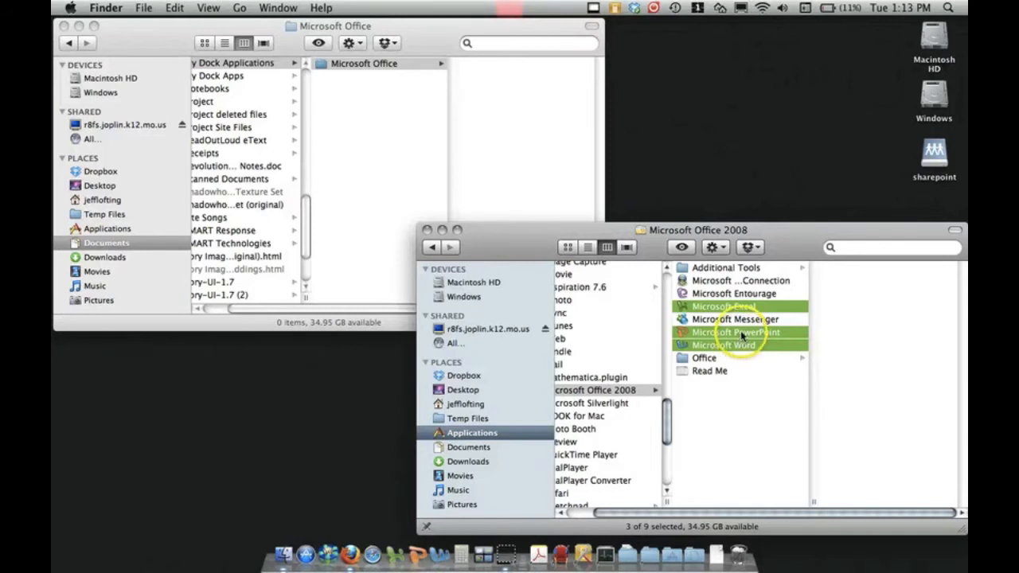
left_click_drag(742, 332, 535, 134)
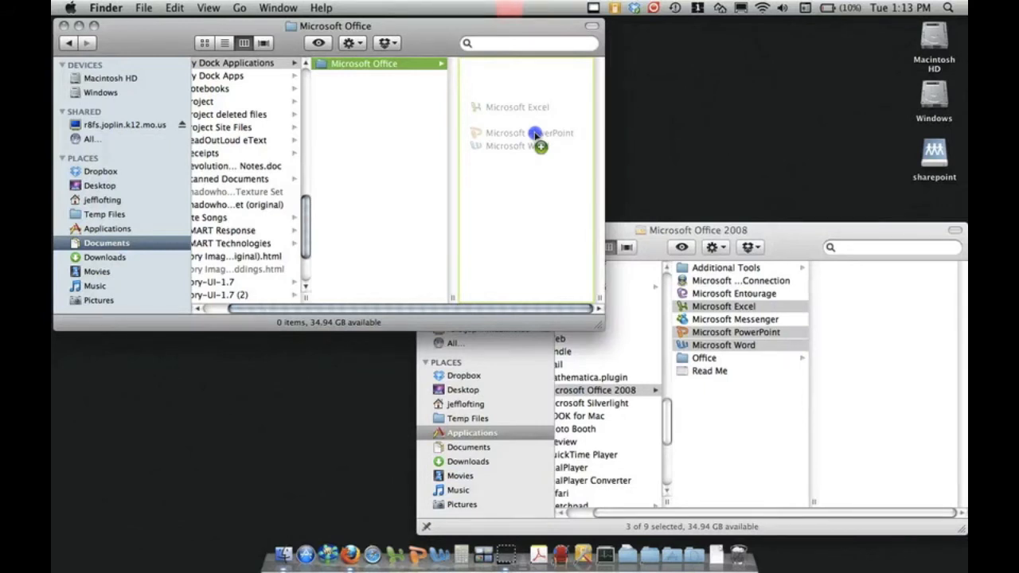
left_click_drag(533, 134, 537, 125)
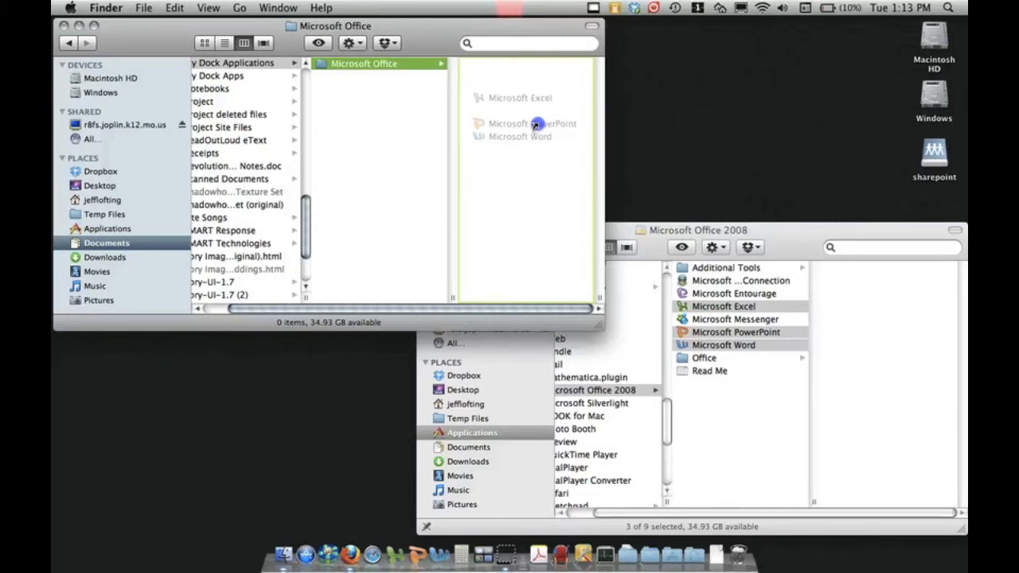
left_click_drag(535, 125, 535, 128)
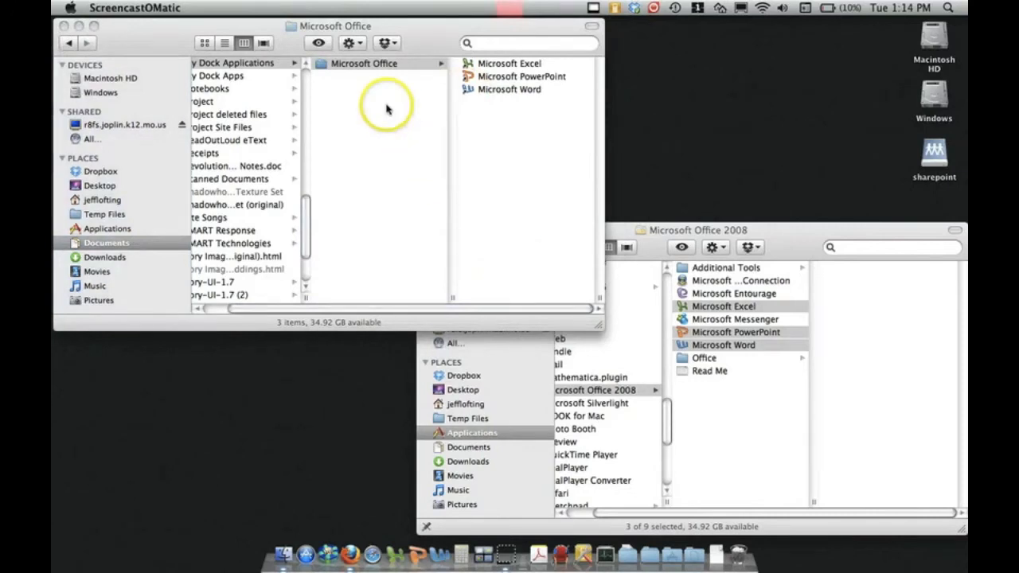
Step: Add the Microsoft Office folder to the Dock as a stack just before the Adobe CS4 stack
left_click(371, 66)
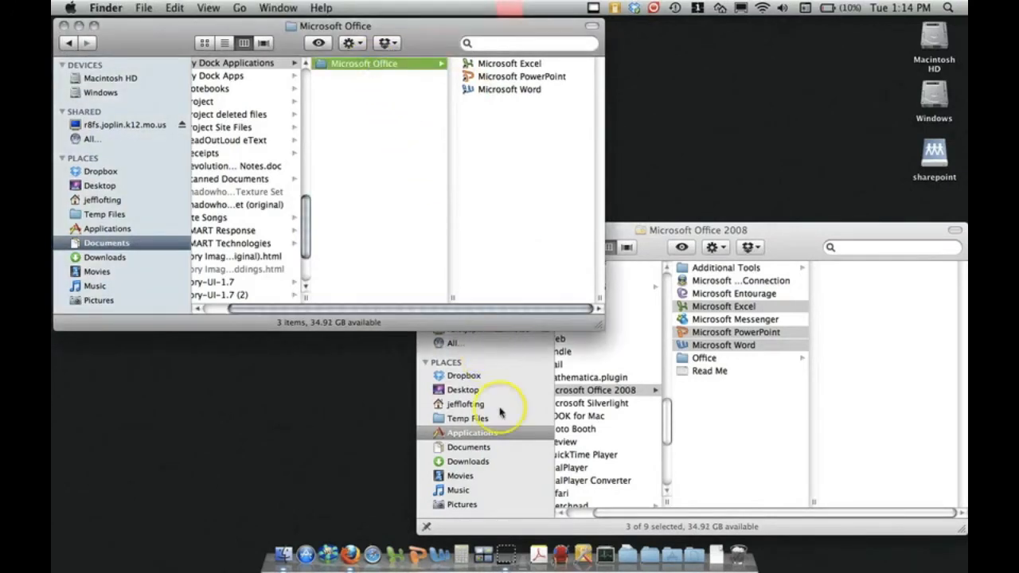
left_click(481, 551)
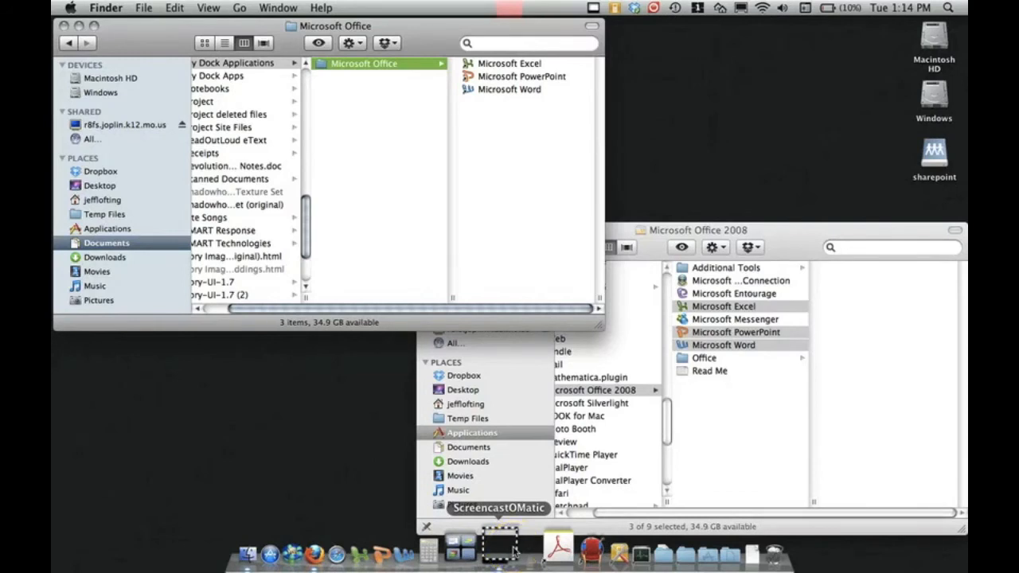
left_click(652, 553)
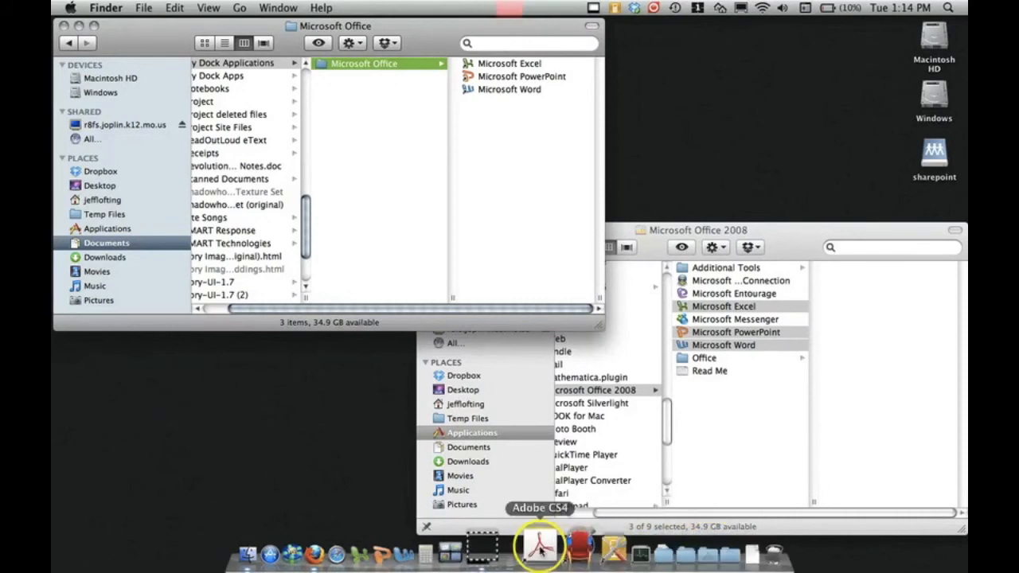
left_click_drag(354, 64, 378, 320)
left_click_drag(377, 438, 532, 513)
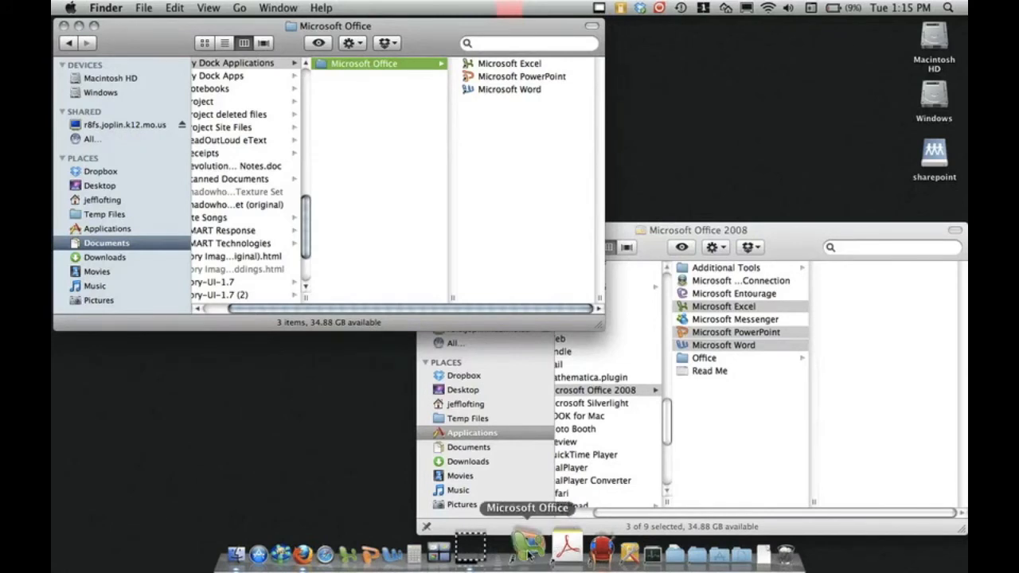
Step: Compare how the Microsoft Office, Adobe CS4, Multimedia and SMART Apps stacks display their contents in the Dock
left_click(527, 548)
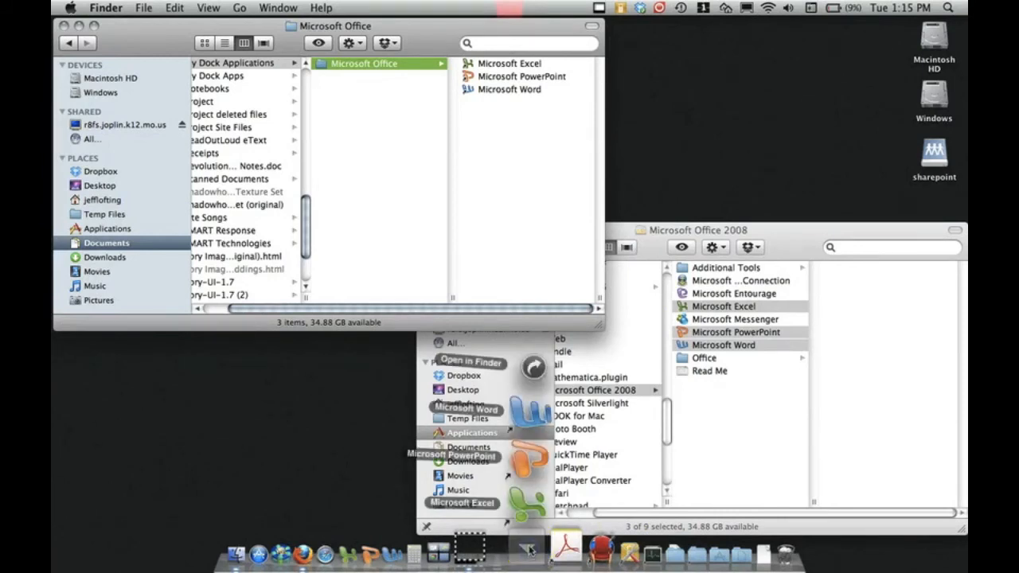
left_click(551, 549)
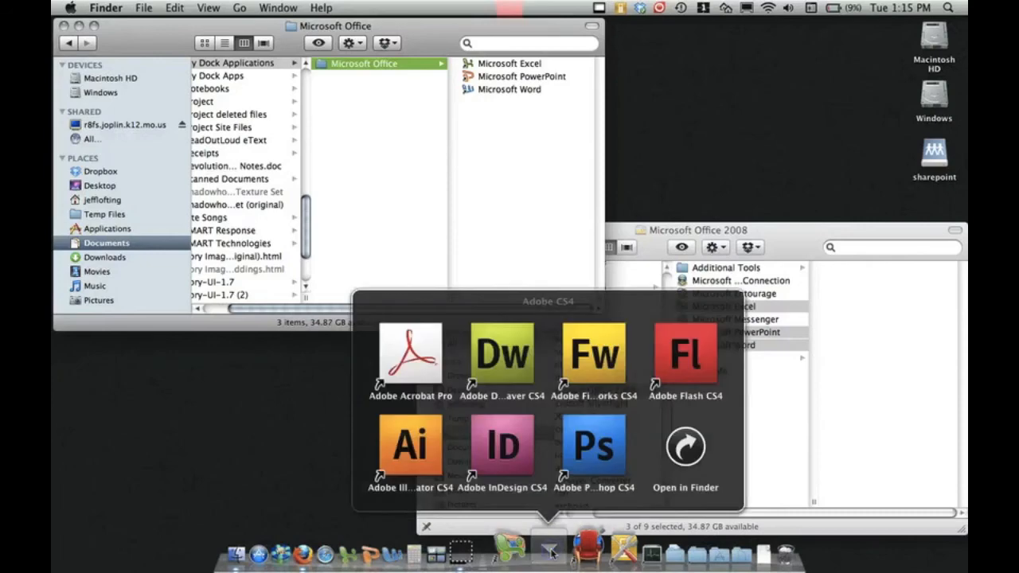
left_click(574, 549)
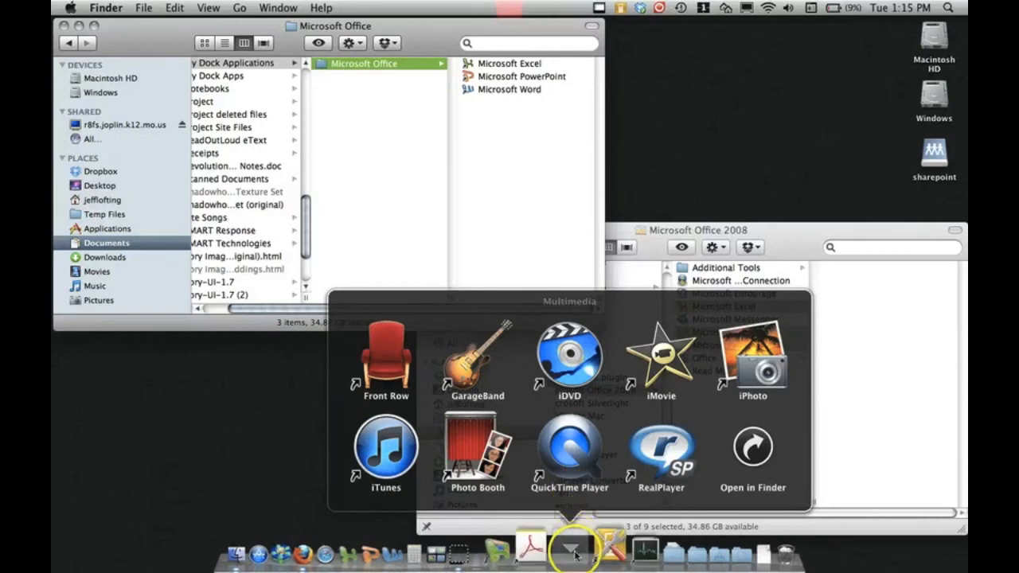
left_click(596, 551)
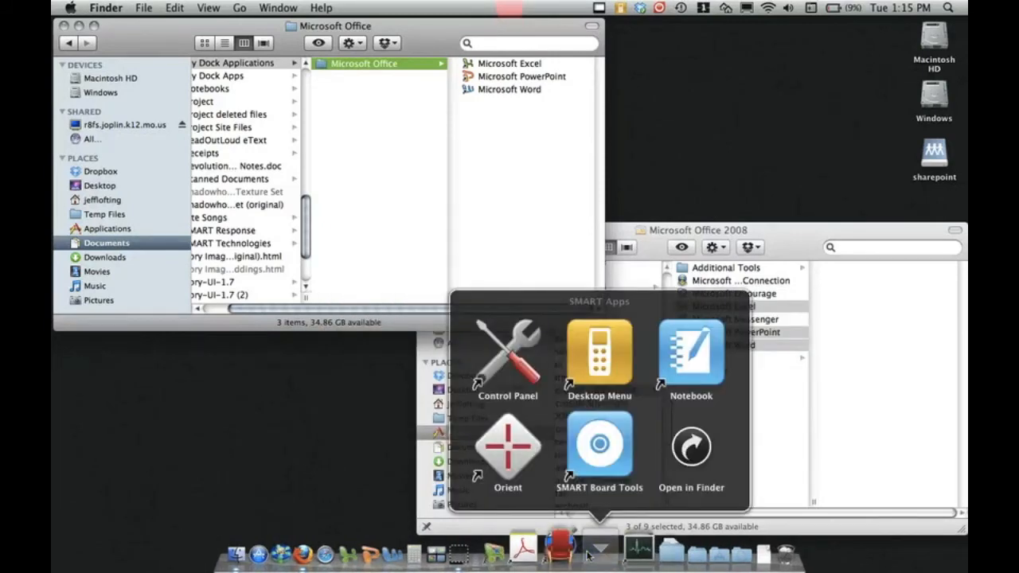
Step: Compare how the Applications stack and the Microsoft Office stack display their contents in the Dock
left_click(673, 552)
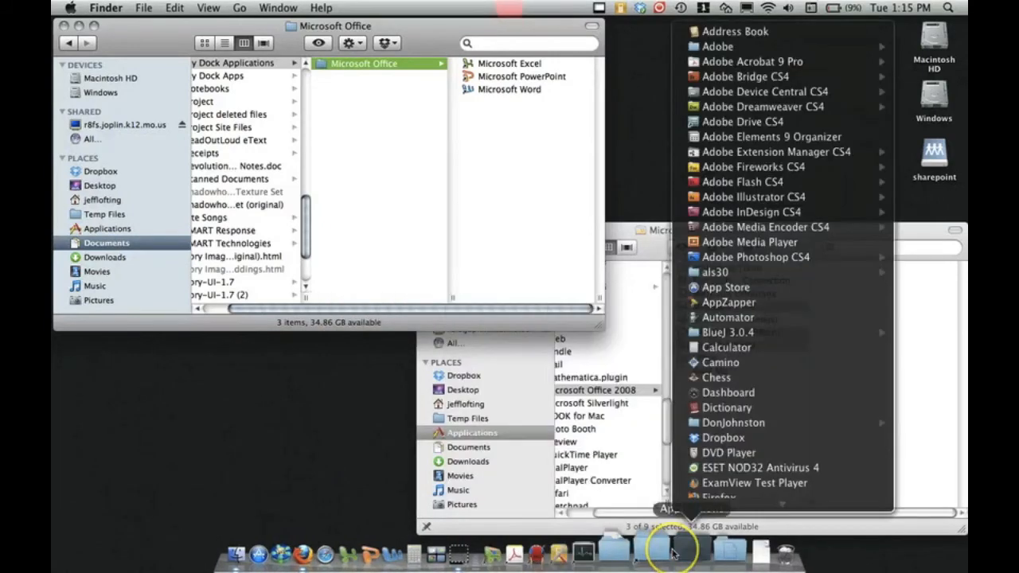
left_click(498, 552)
left_click(528, 553)
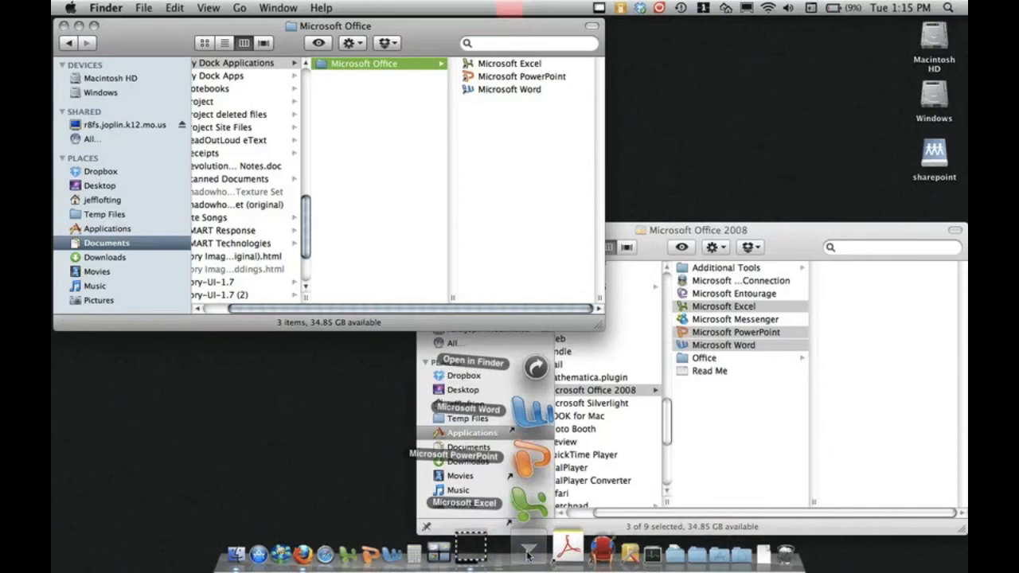
left_click(528, 557)
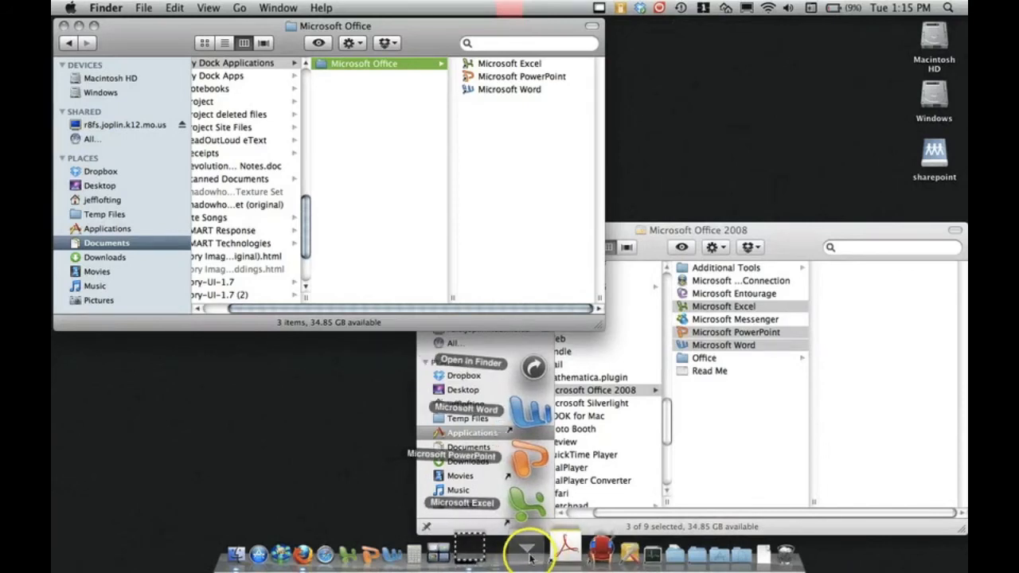
Step: Set the Microsoft Office stack to view its content as Grid and compare it with the Applications stack
right_click(530, 558)
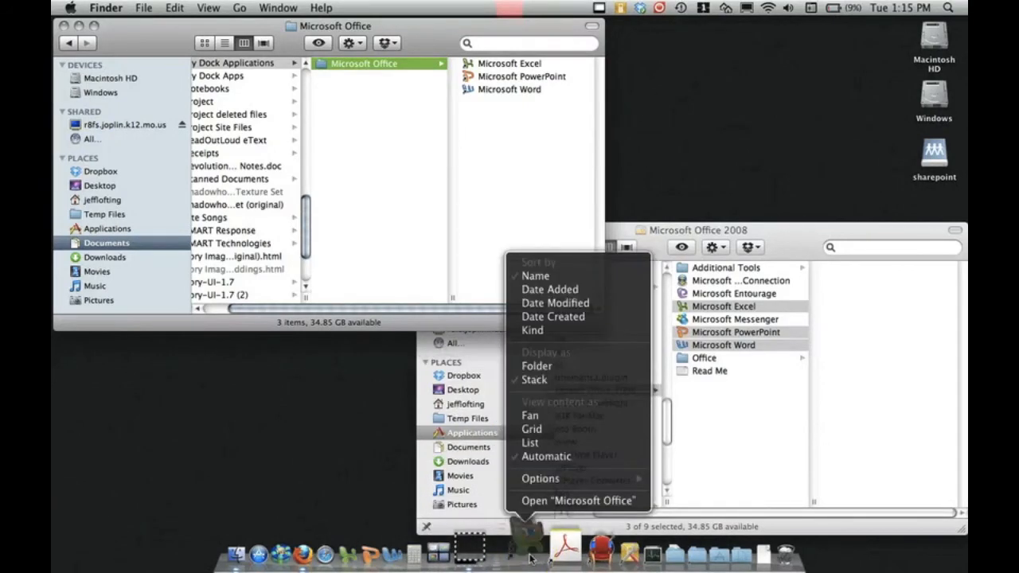
left_click(538, 431)
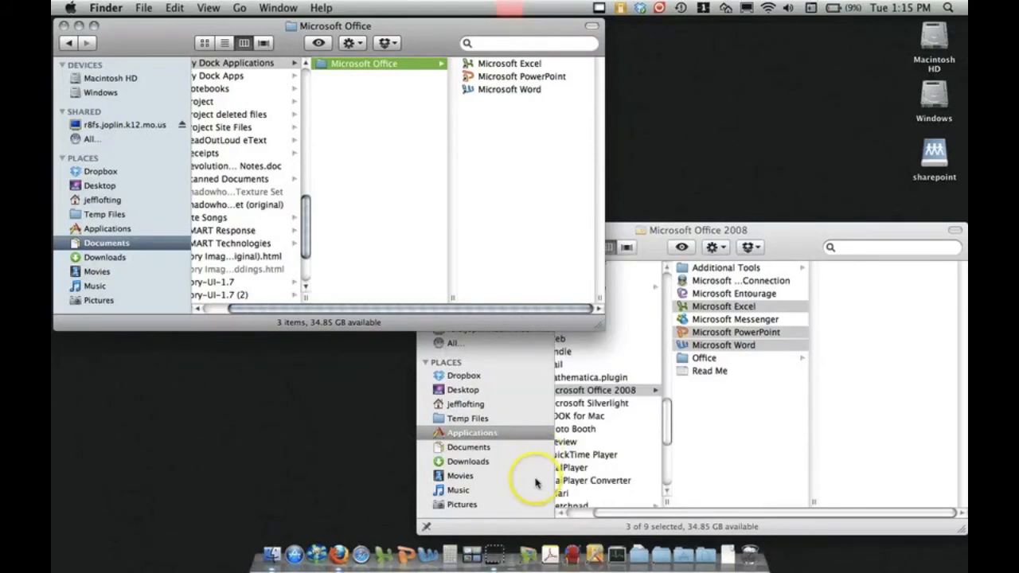
left_click(528, 547)
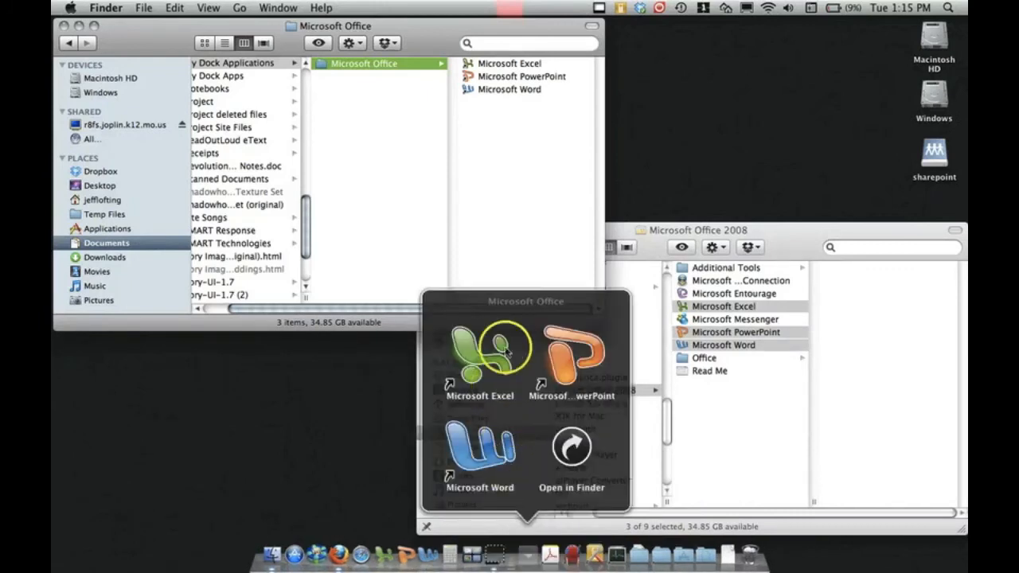
left_click(683, 551)
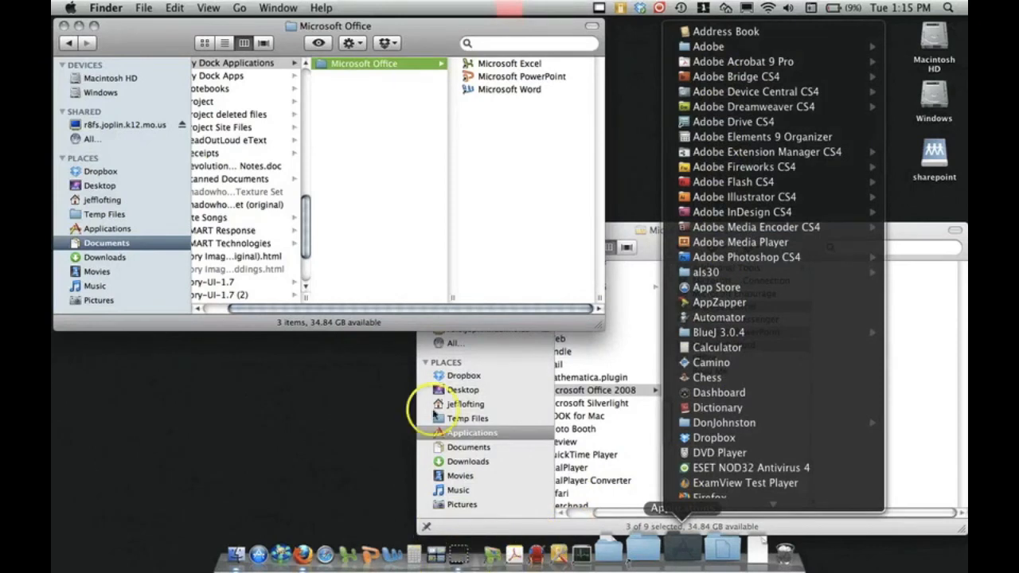
left_click(390, 354)
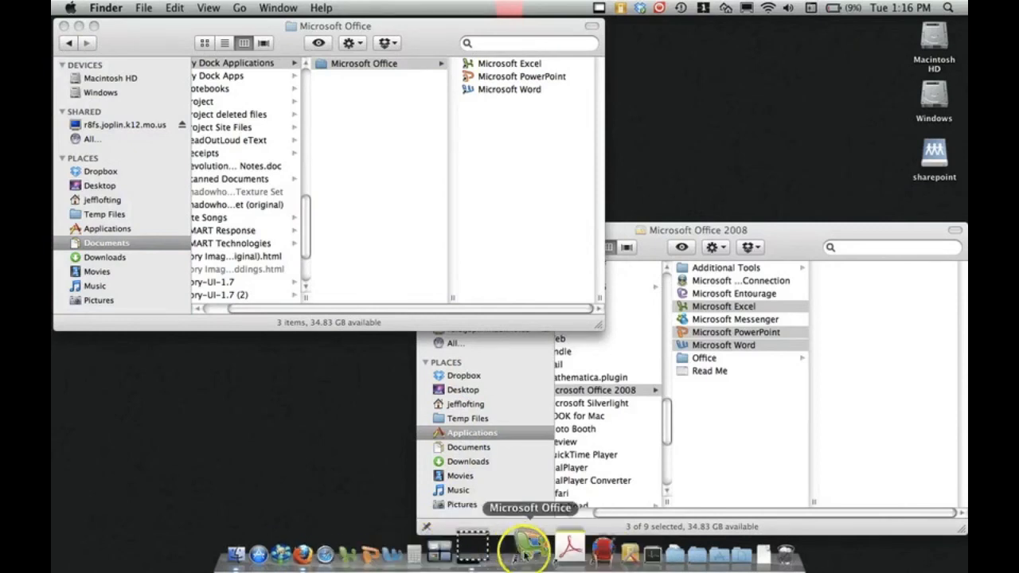
Step: Remove the individual Microsoft Word, Microsoft PowerPoint and Microsoft Excel icons from the Dock
left_click(426, 557)
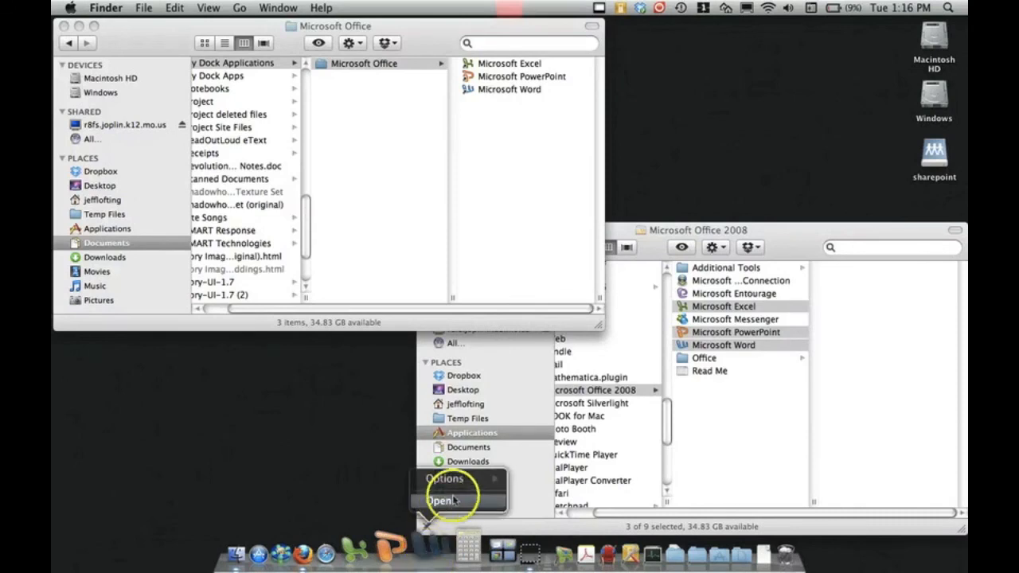
mouse_move(458, 478)
left_click(533, 479)
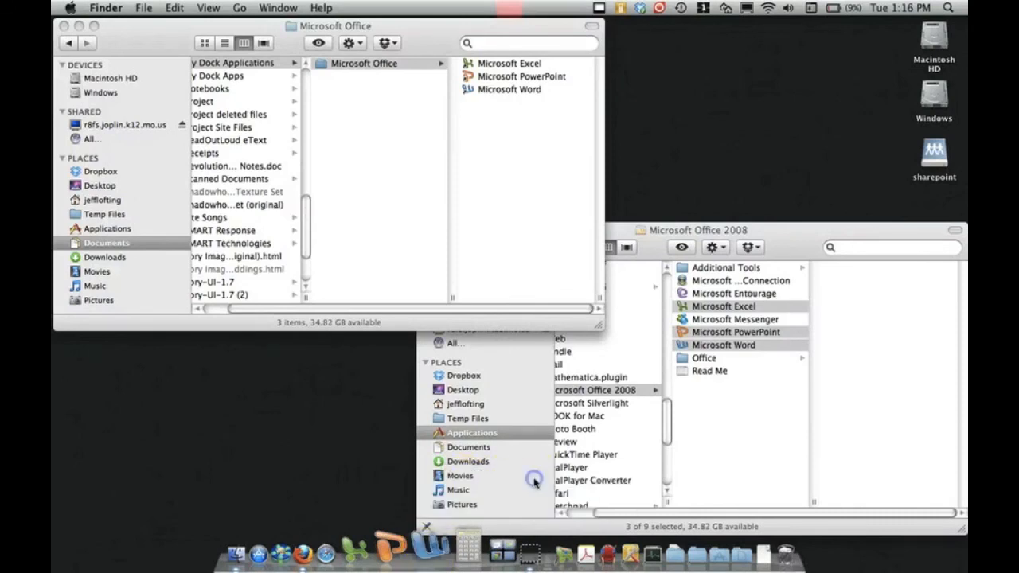
left_click(419, 555)
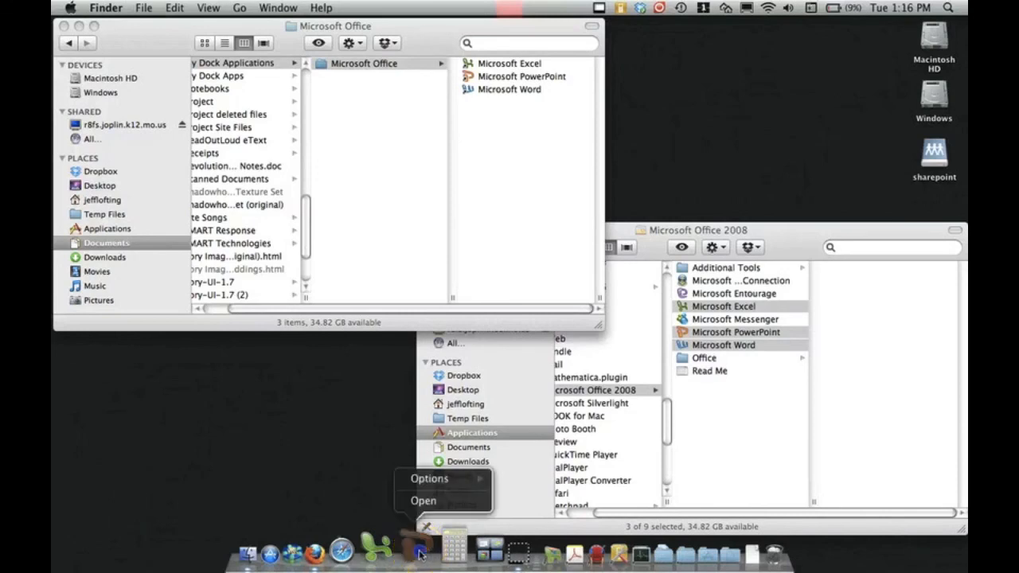
mouse_move(458, 478)
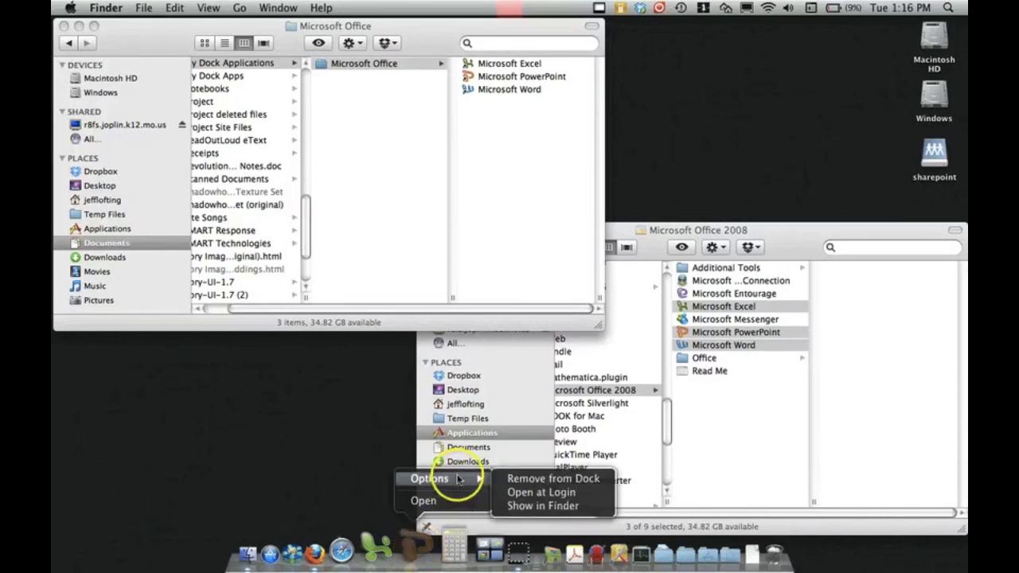
left_click(516, 478)
left_click(404, 555)
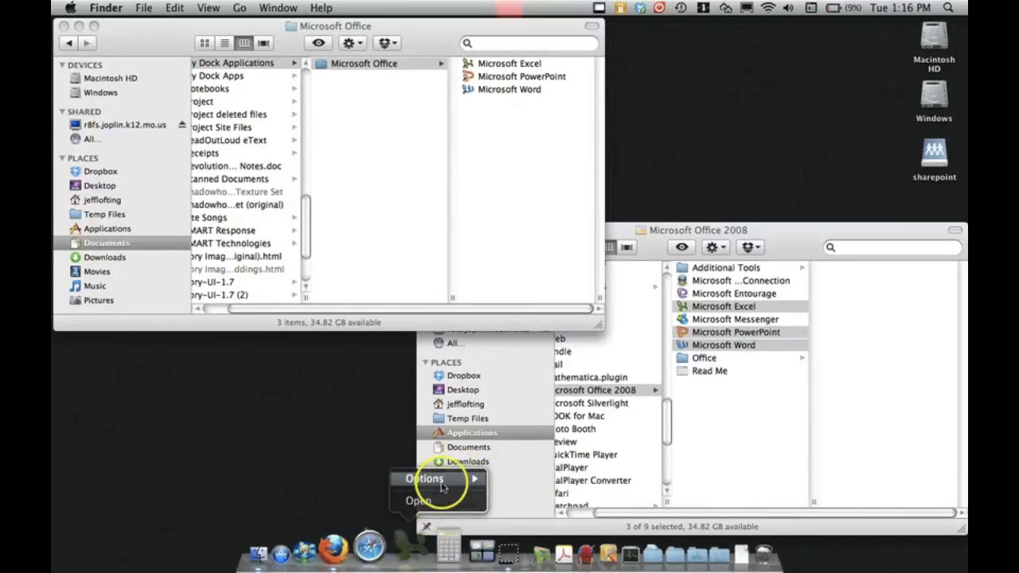
mouse_move(471, 480)
left_click(512, 479)
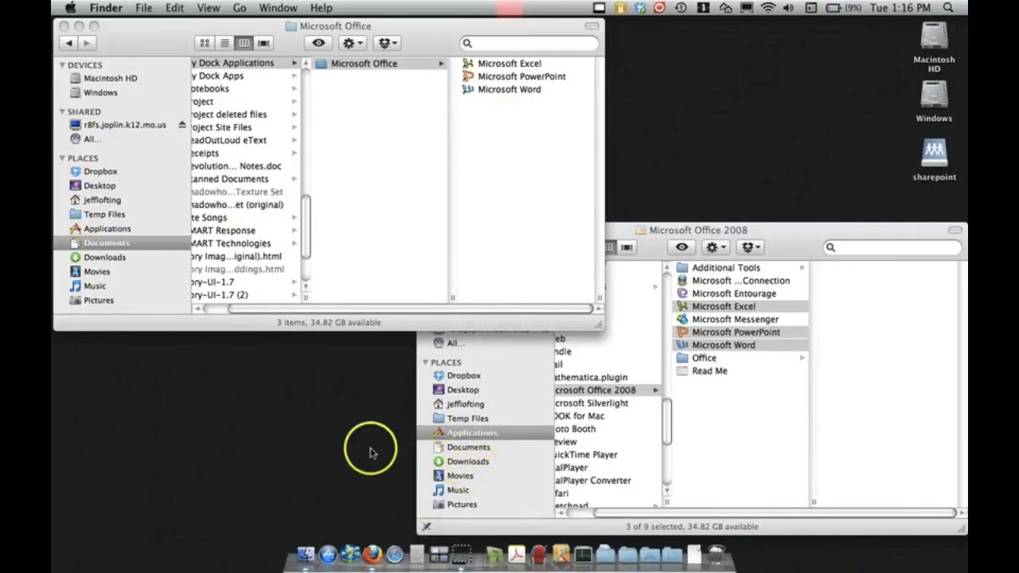